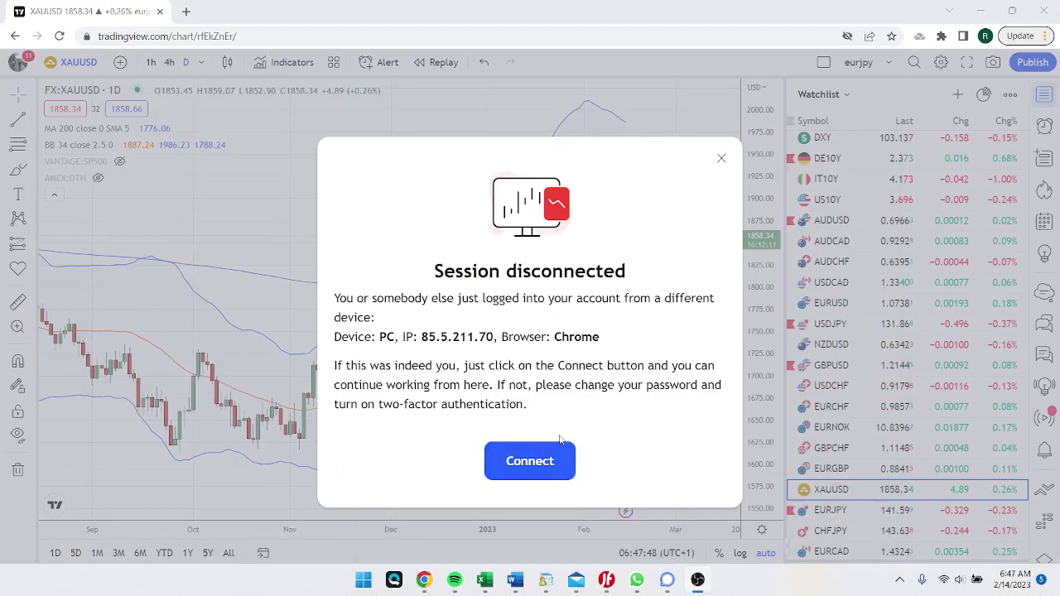
# Reconnect the dropped session and load the US10Y 10-year yield daily chart
pyautogui.click(543, 458)
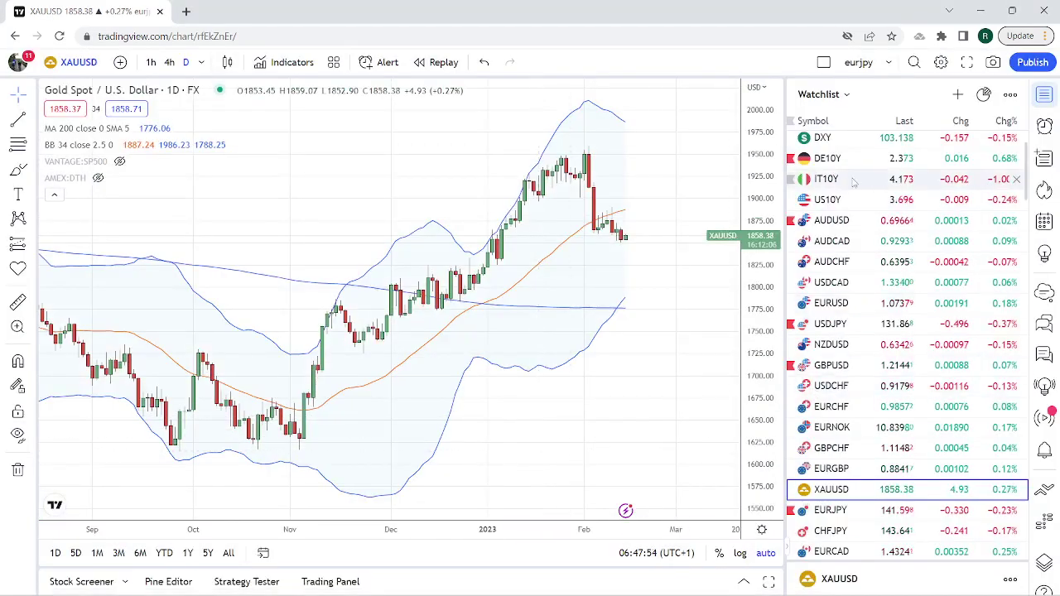
pyautogui.click(832, 200)
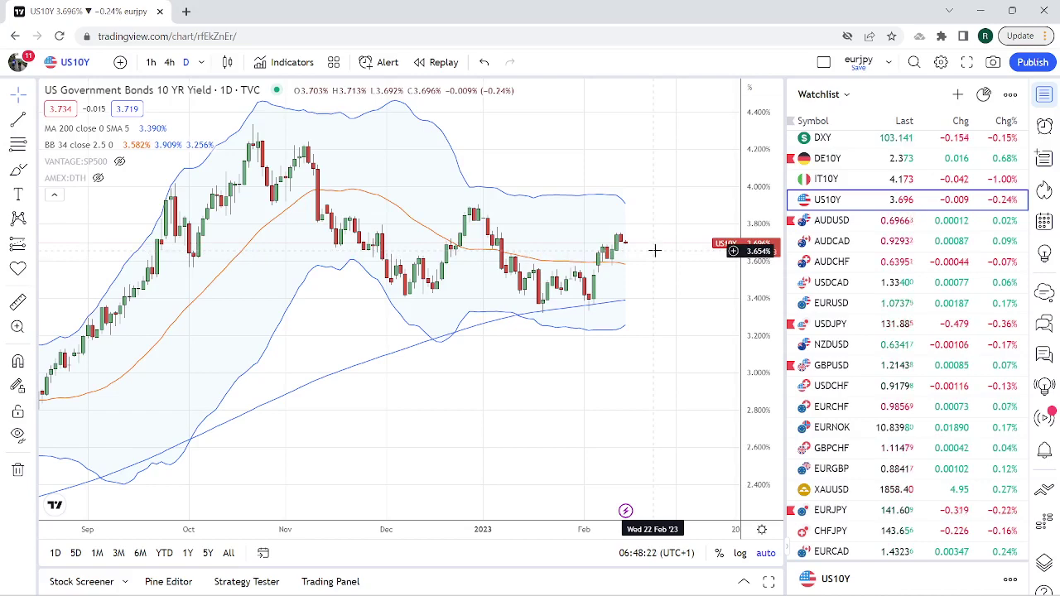
# Load the AUDUSD daily chart from the watchlist
pyautogui.click(832, 220)
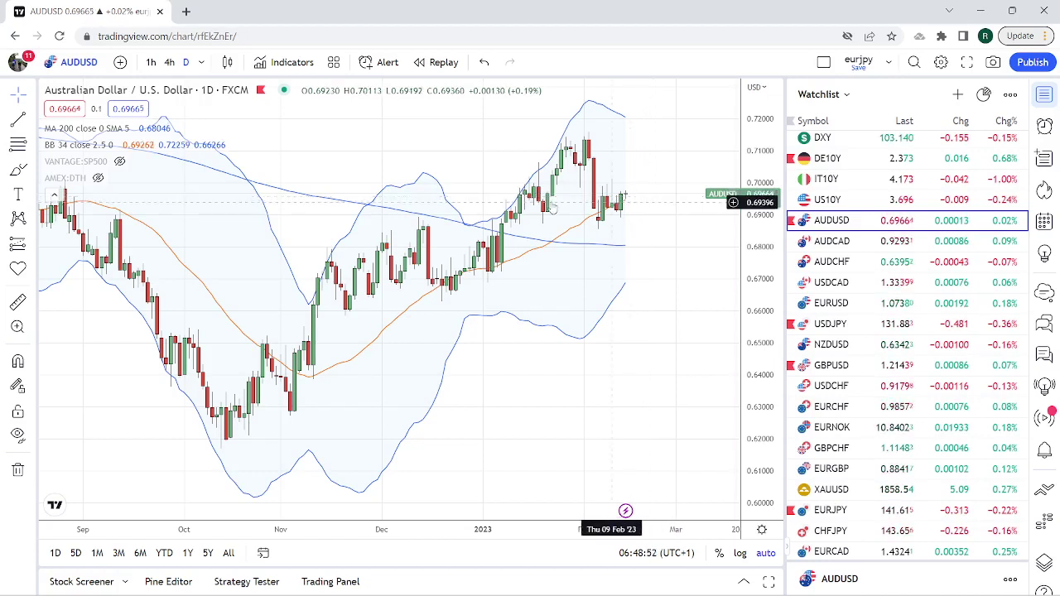
# Change the AUDUSD chart to the 1-hour timeframe
pyautogui.click(151, 62)
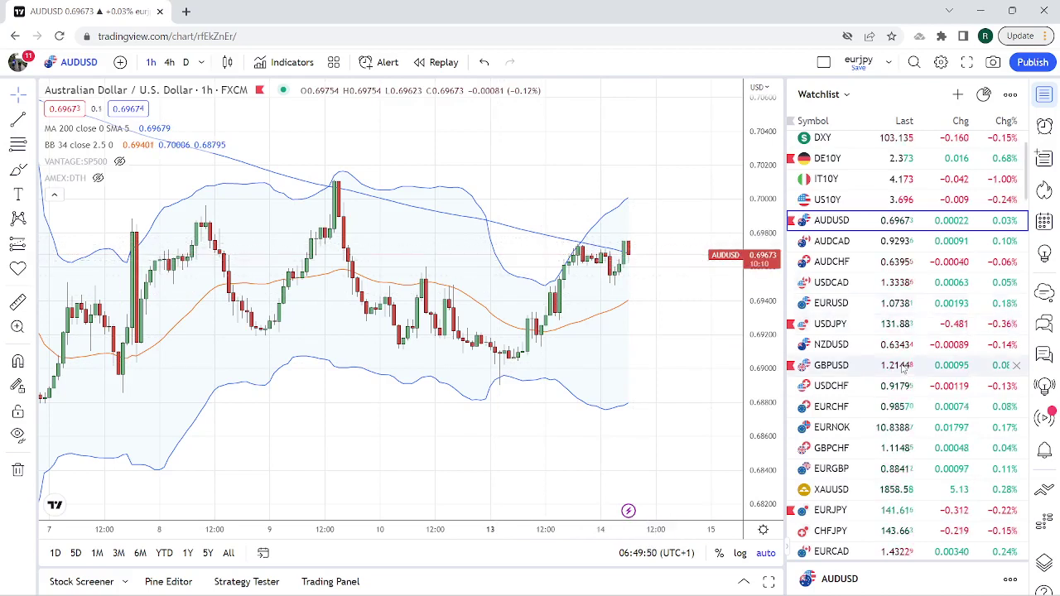
pyautogui.scroll(1, 865, 171)
# Load the ES1! S&P 500 E-mini hourly chart and zoom out to show more days
pyautogui.click(866, 146)
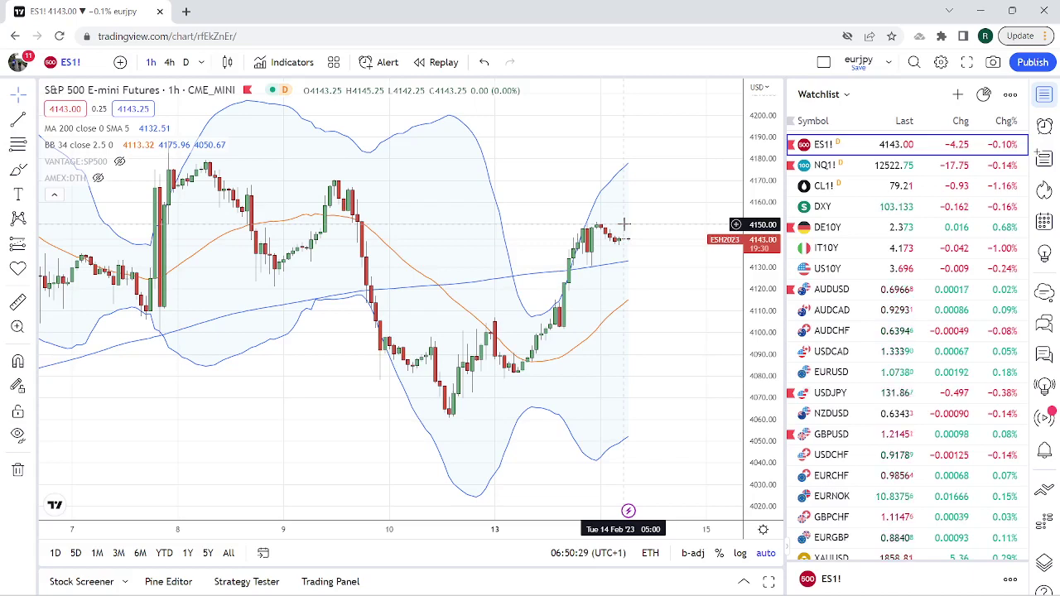
pyautogui.scroll(-3, 621, 228)
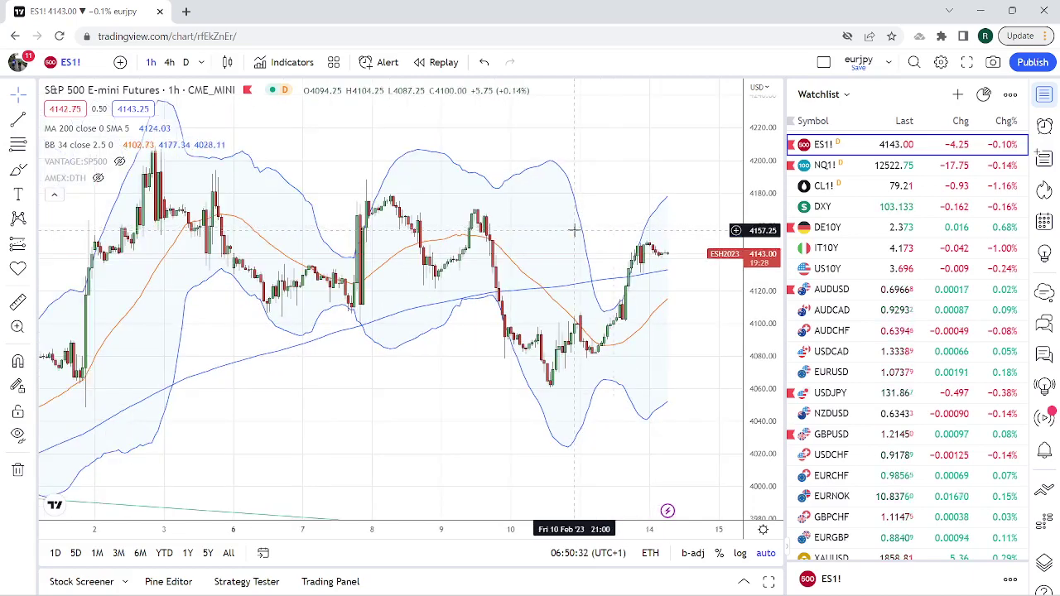
pyautogui.scroll(-3, 575, 227)
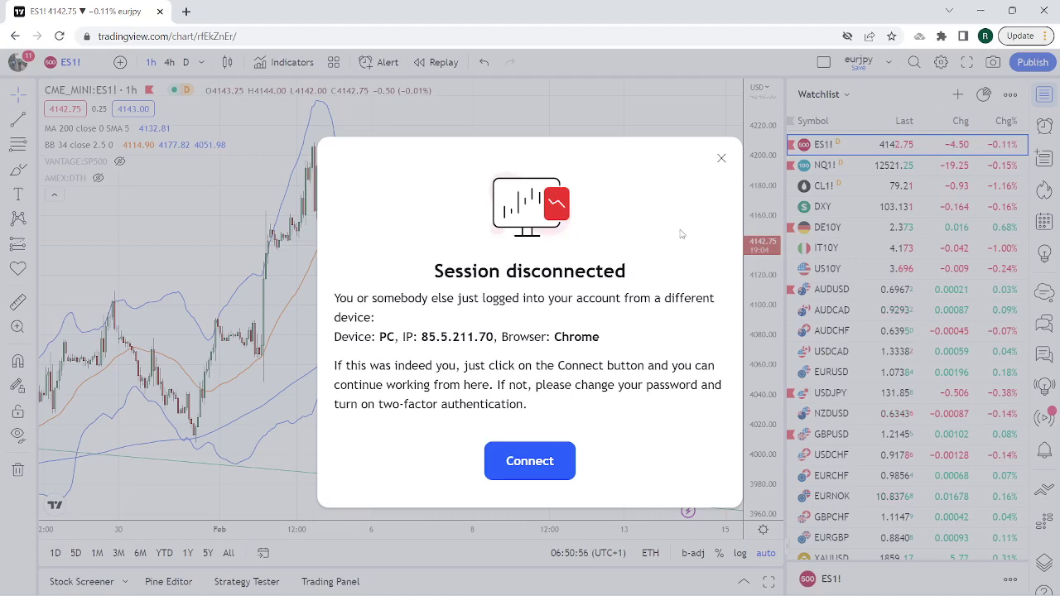
# Reconnect the session so the ES1! hourly chart updates live again
pyautogui.click(530, 465)
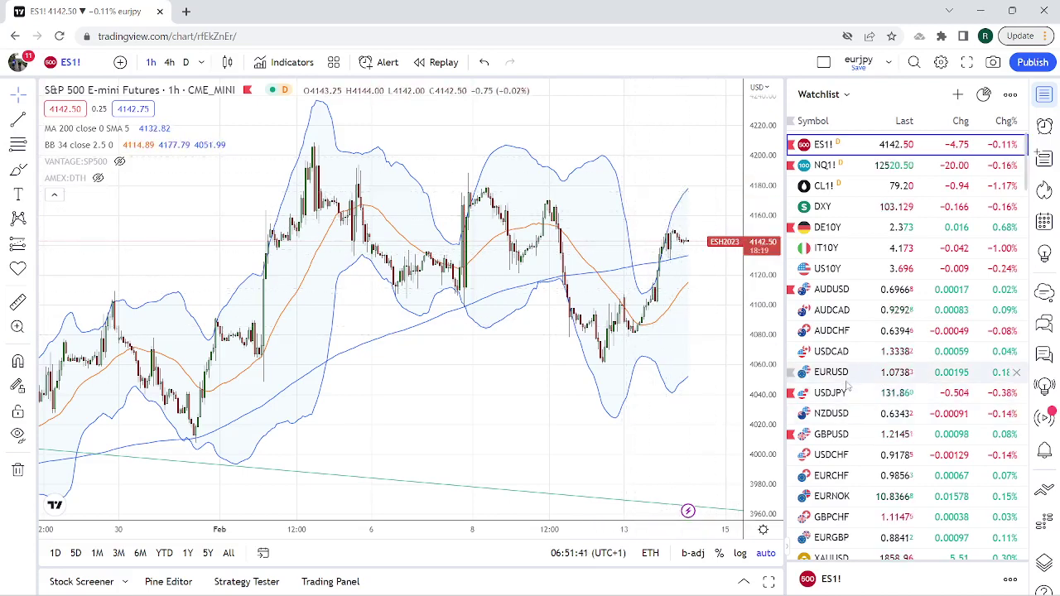
# Show EURGBP on daily candles, zoomed to cover roughly October through March
pyautogui.click(840, 539)
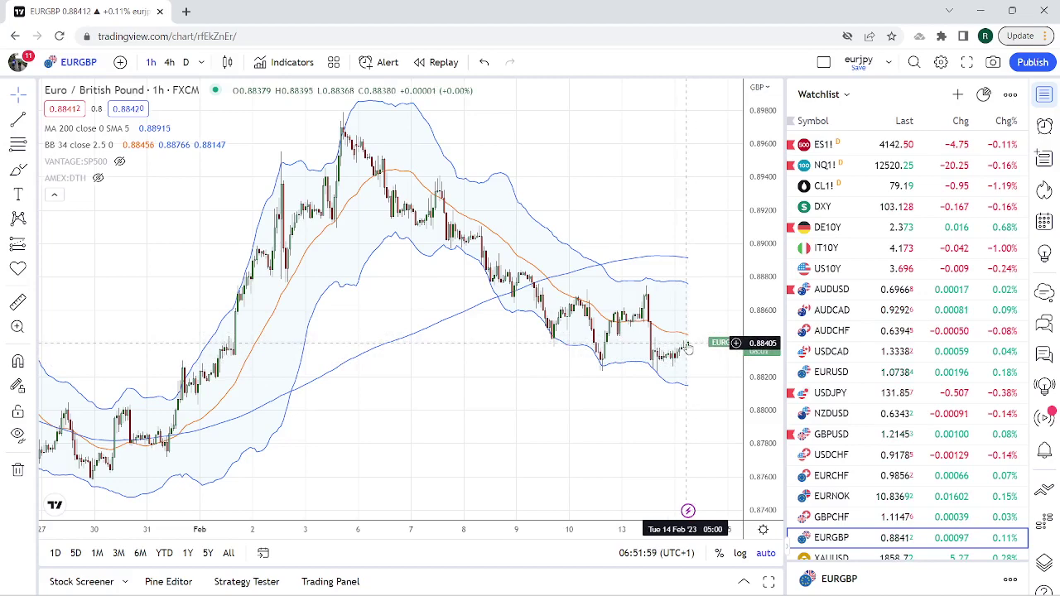
pyautogui.click(185, 62)
pyautogui.scroll(5, 443, 189)
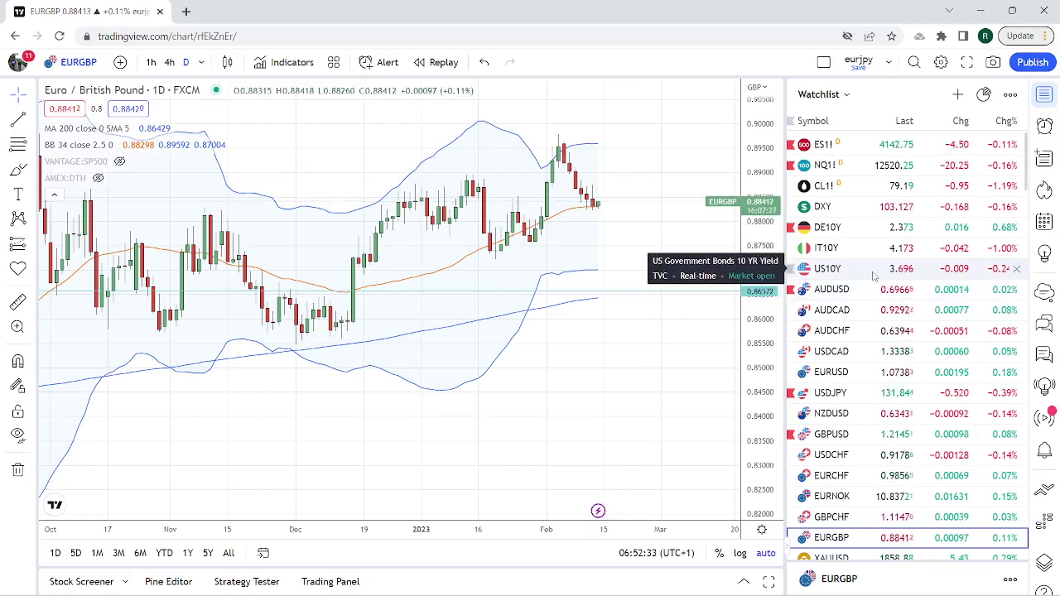
pyautogui.scroll(-3, 873, 276)
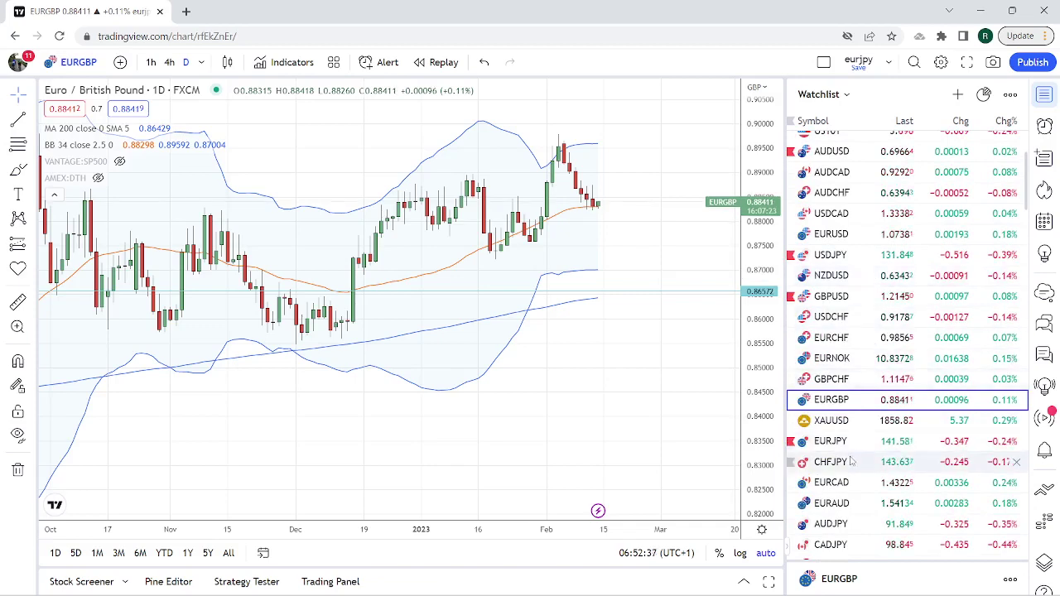
# Load CHFJPY and inspect its daily chart with the MA 200 and BB 34
pyautogui.click(856, 461)
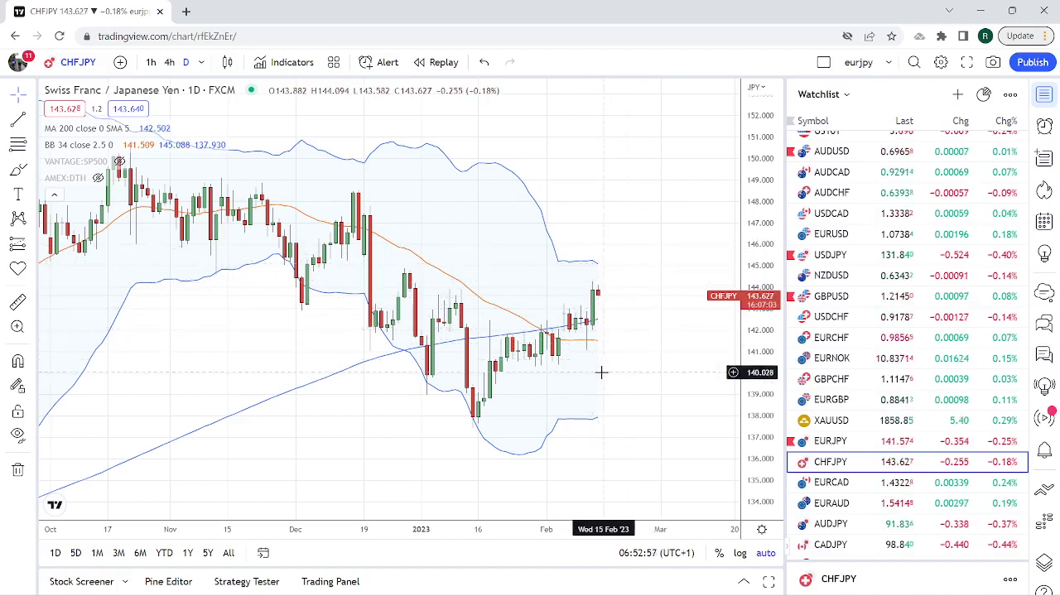
pyautogui.scroll(2, 602, 372)
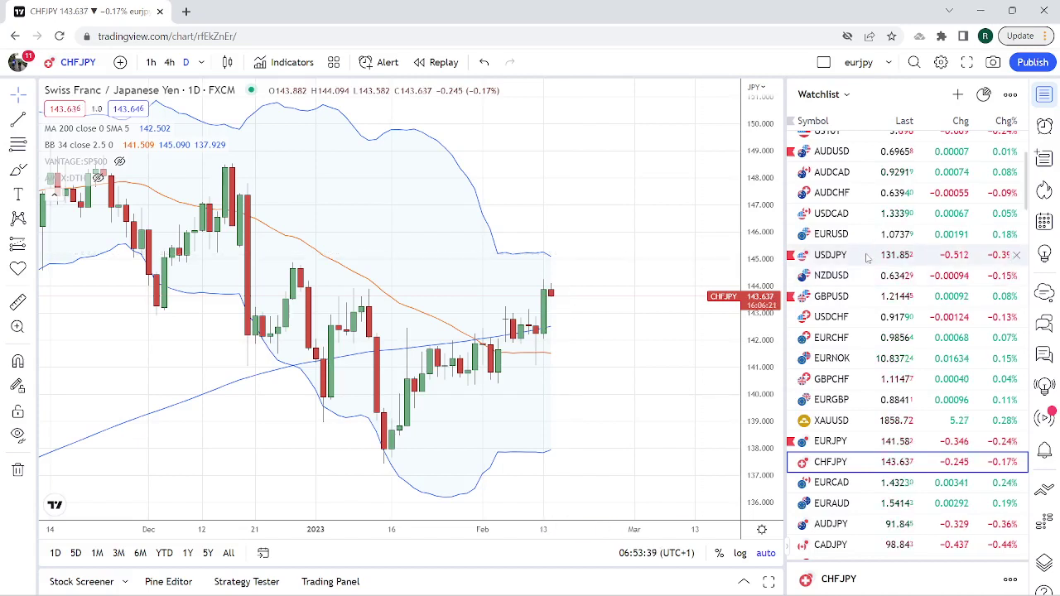
pyautogui.scroll(3, 867, 264)
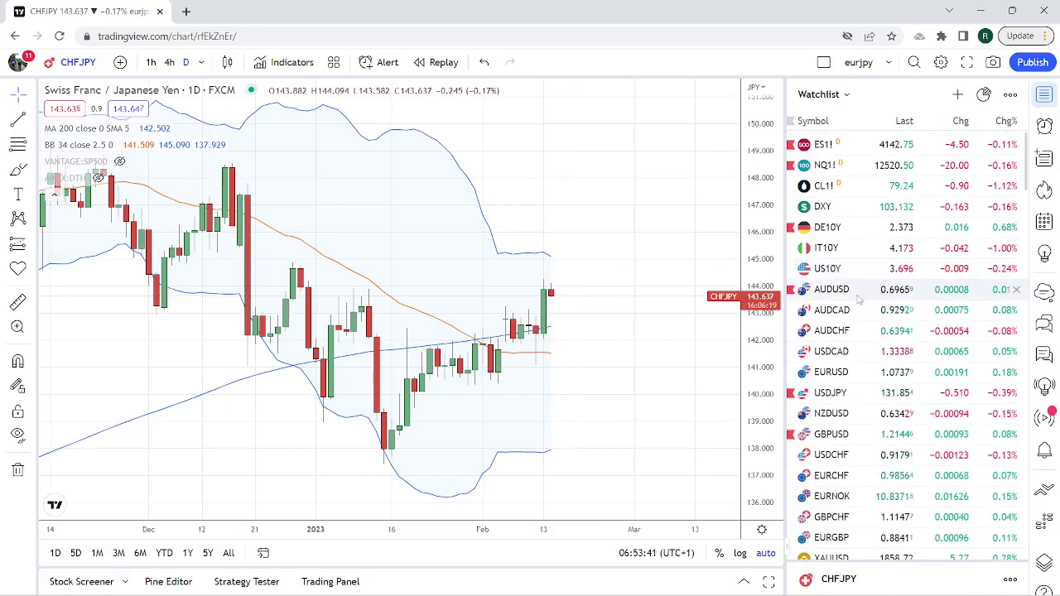
pyautogui.scroll(-3, 845, 342)
# Load USDCHF and set it to 1-hour candles
pyautogui.click(835, 317)
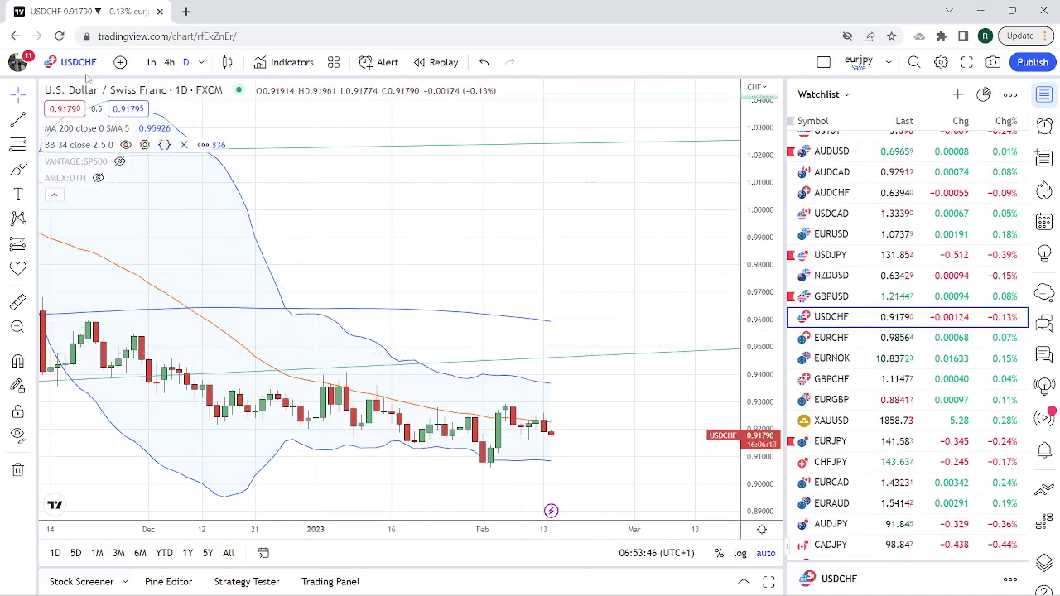
pyautogui.click(151, 61)
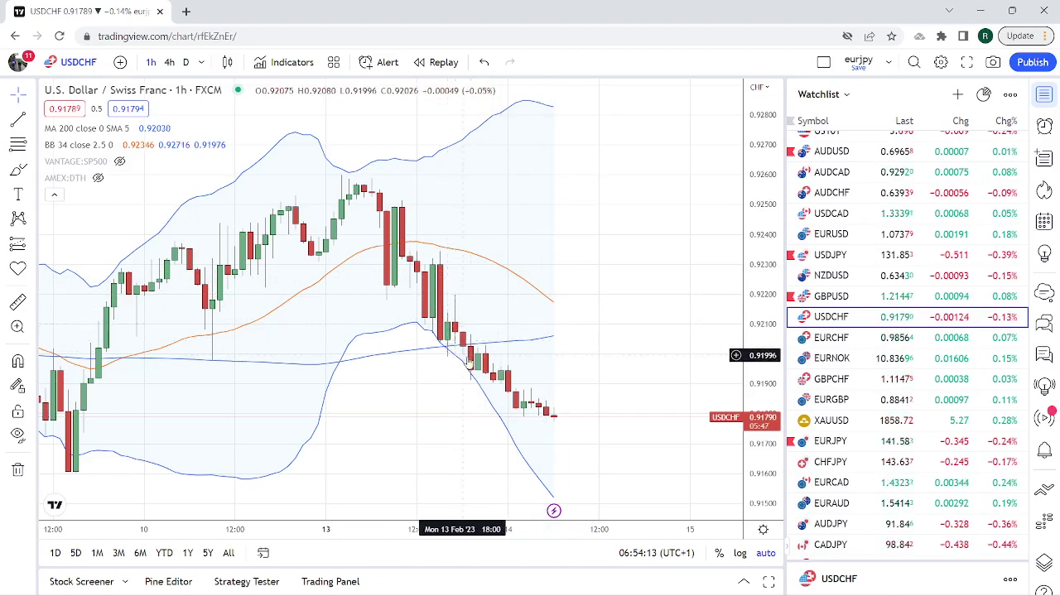
# Zoom out the hourly USDCHF time axis back to 8 February
pyautogui.scroll(-1, 597, 258)
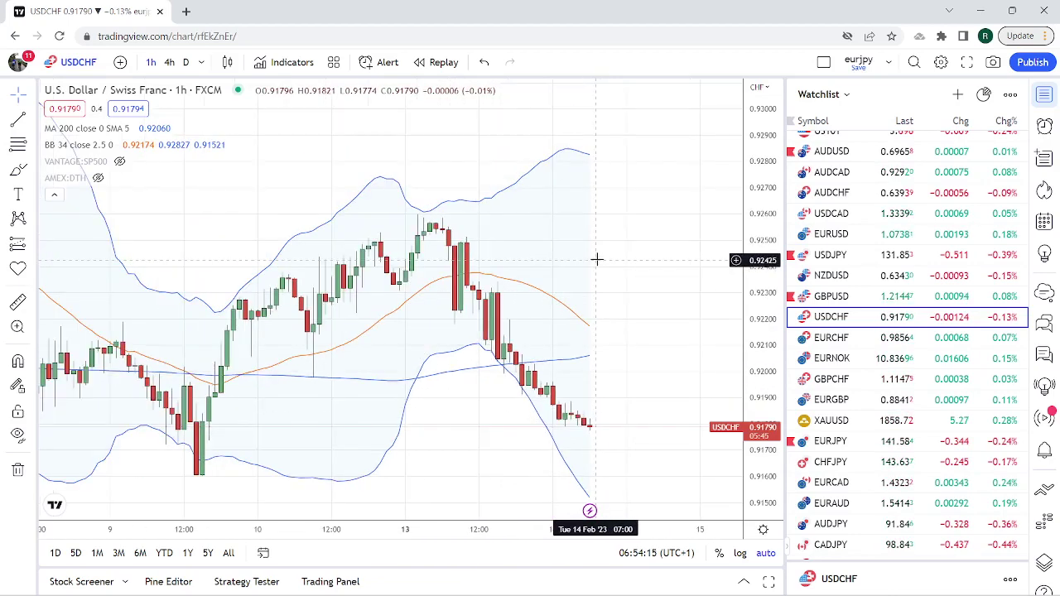
pyautogui.scroll(-1, 596, 259)
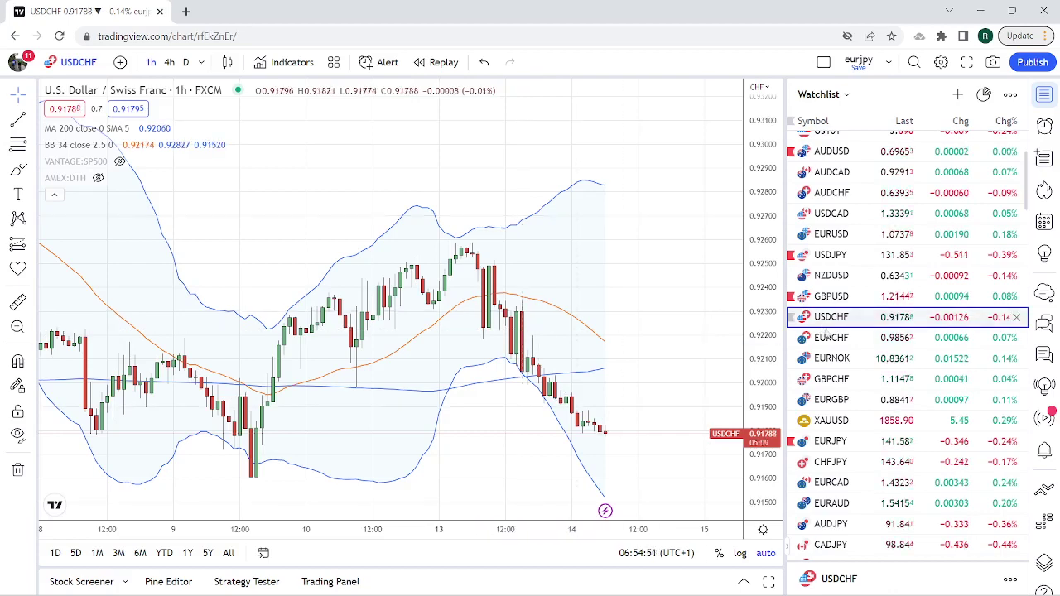
# Check EURCHF, return to hourly USDCHF, and zoom out to early February
pyautogui.click(832, 338)
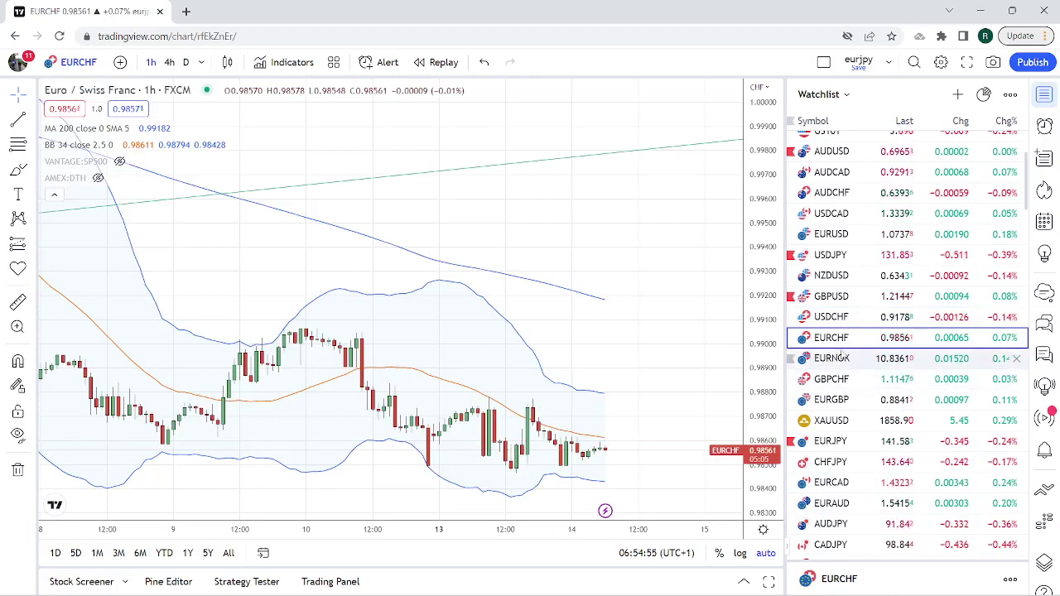
pyautogui.click(832, 317)
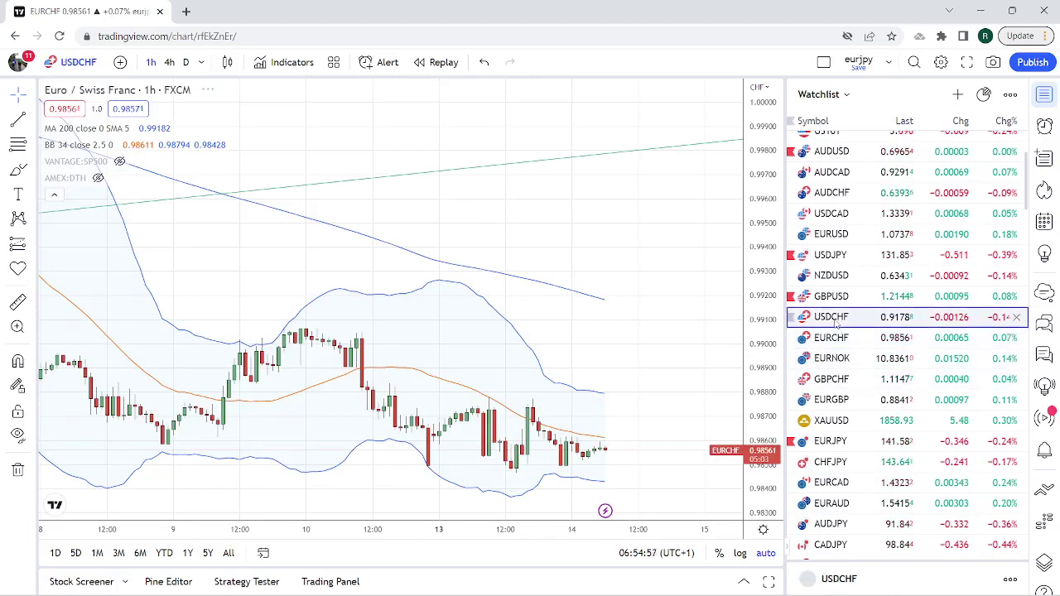
pyautogui.scroll(-3, 625, 431)
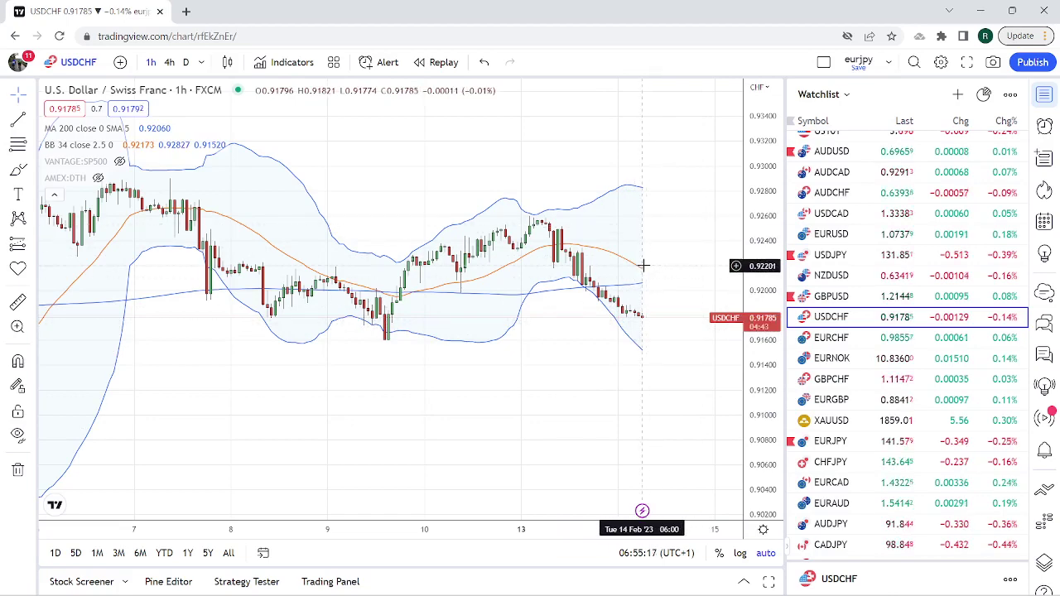
pyautogui.scroll(-2, 644, 265)
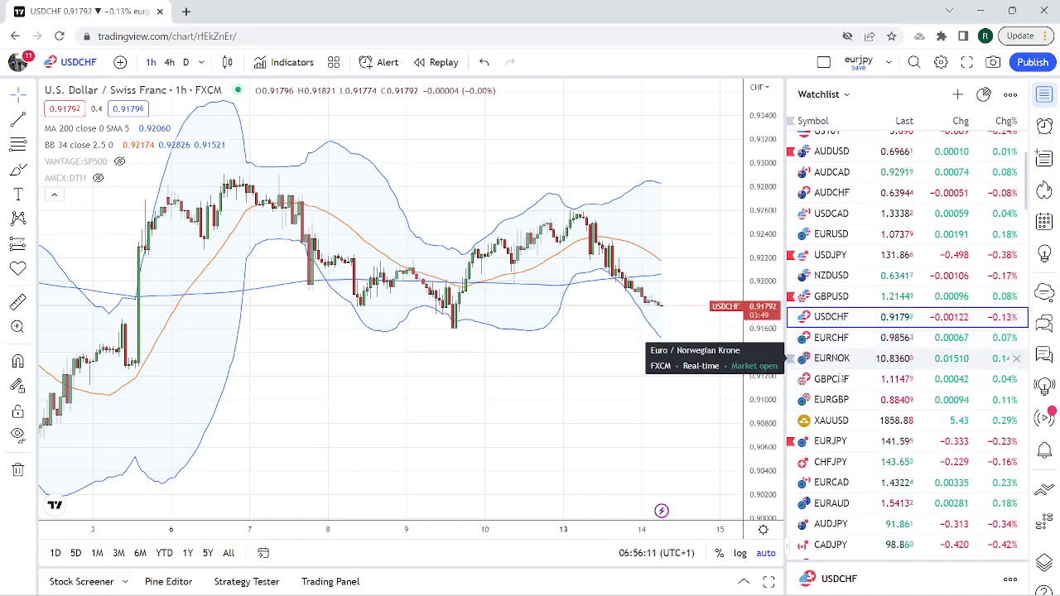
# Load the hourly XAUUSD chart from the watchlist and zoom out to show late January to mid-February
pyautogui.click(832, 419)
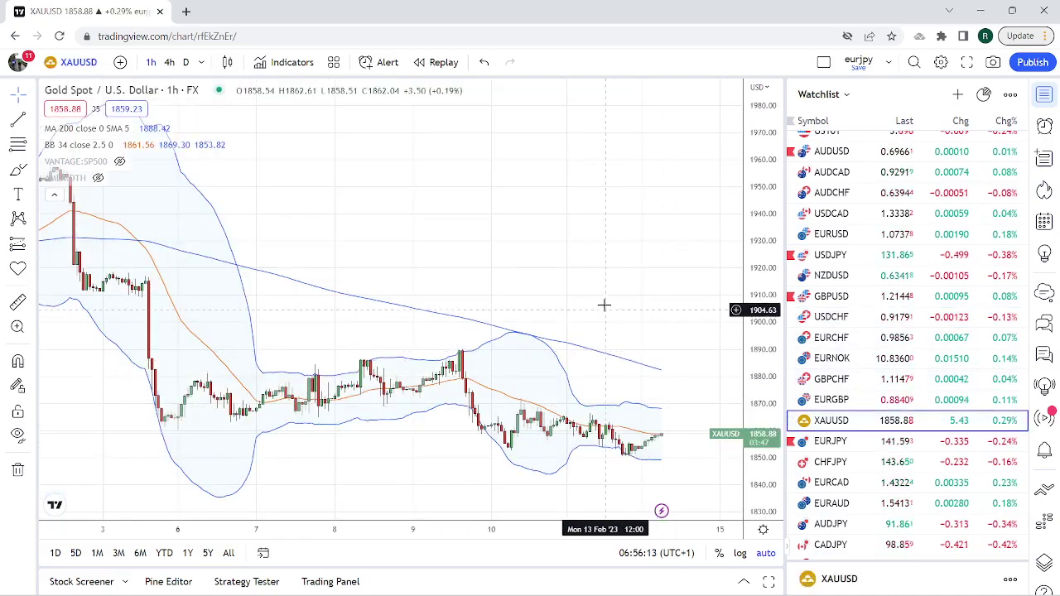
pyautogui.scroll(-2, 599, 305)
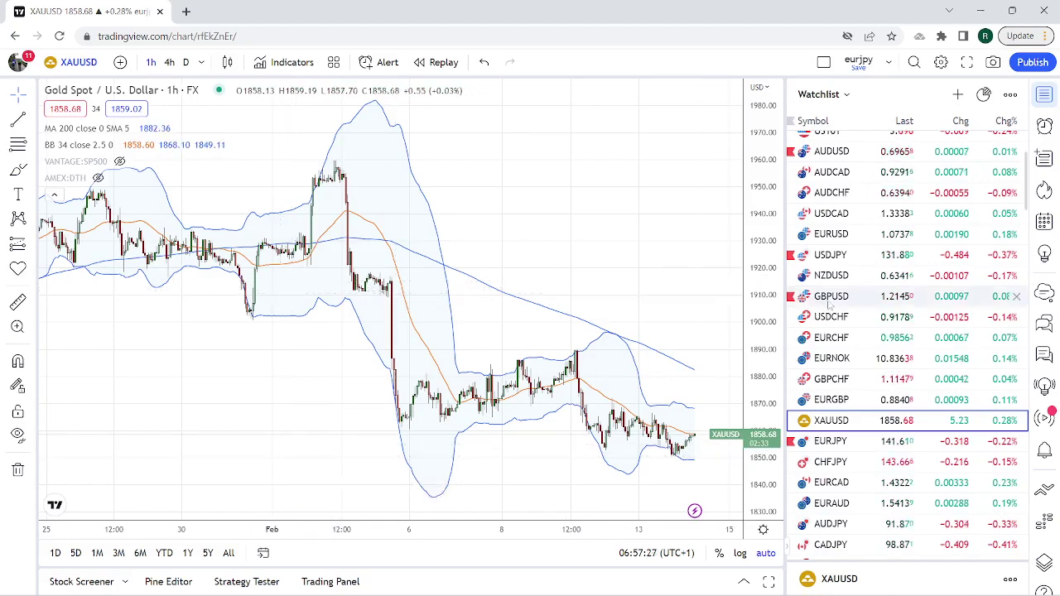
pyautogui.scroll(3, 845, 315)
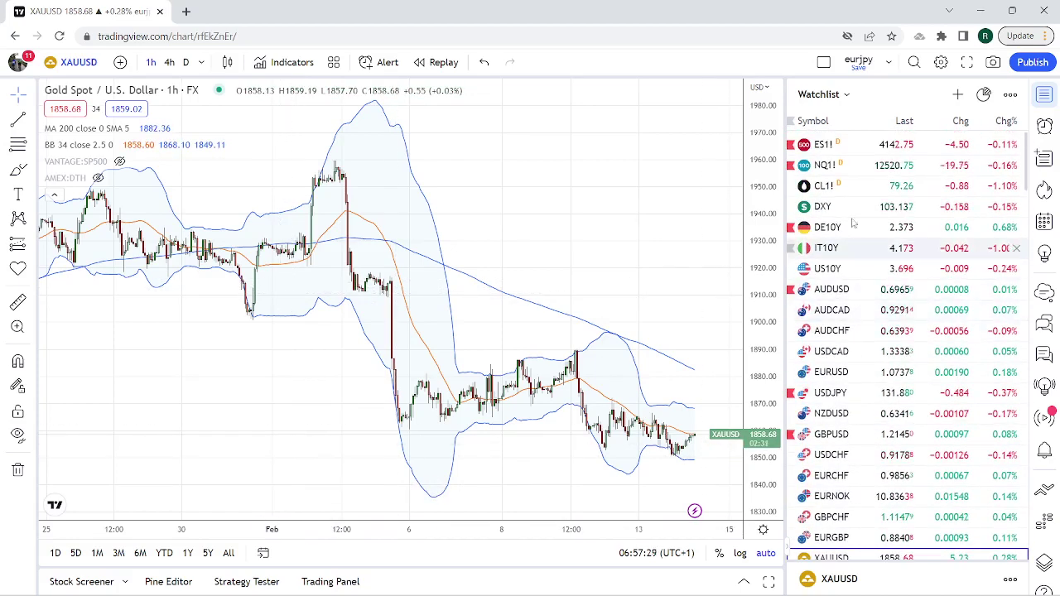
pyautogui.scroll(-3, 854, 211)
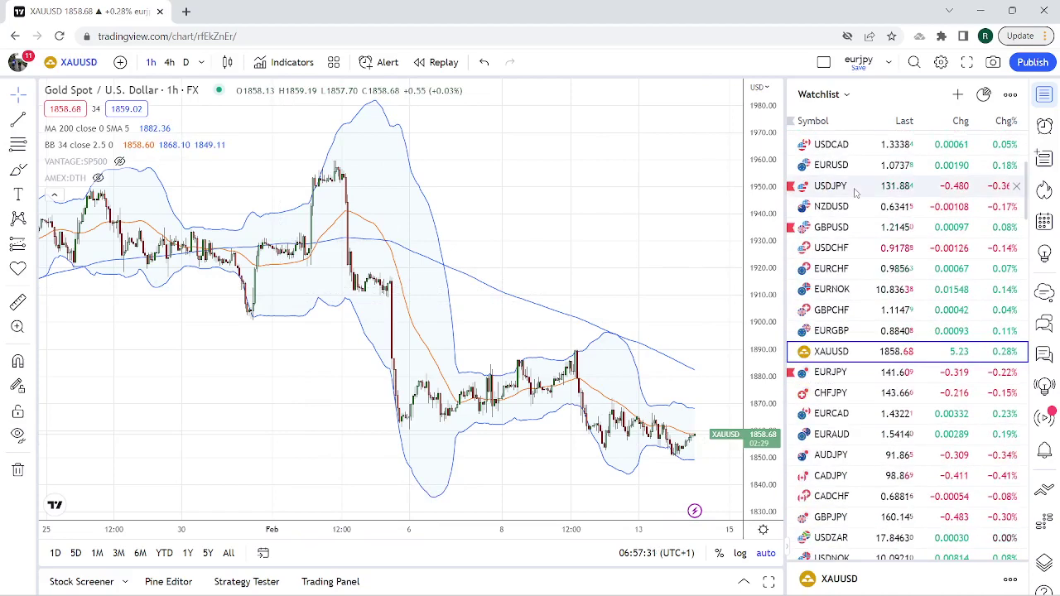
pyautogui.scroll(-3, 855, 192)
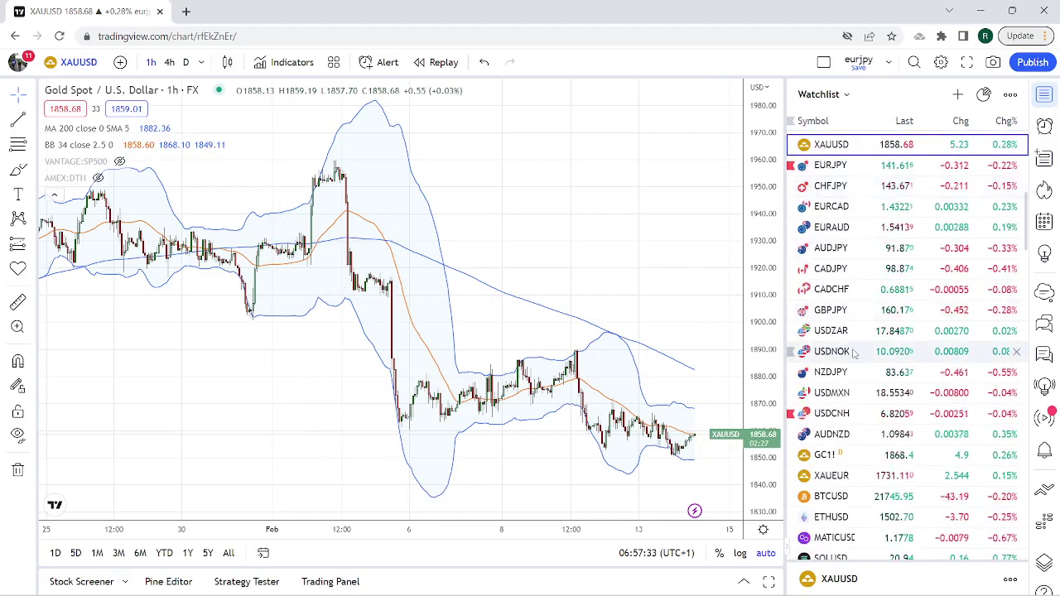